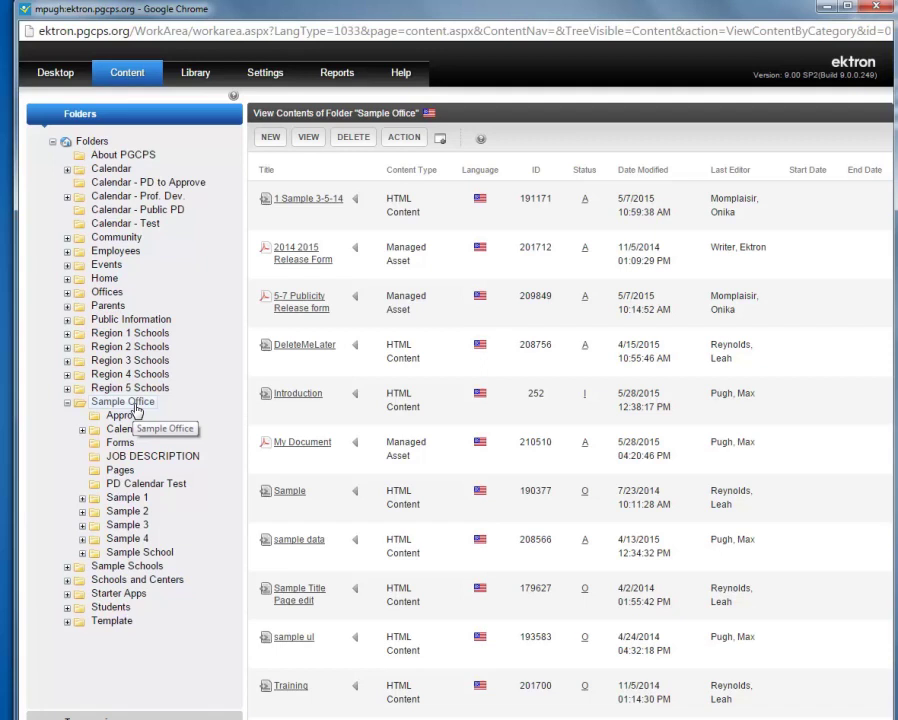
Open the Sample Office Home menu from the Sample Office folder's list of menus.
click(308, 137)
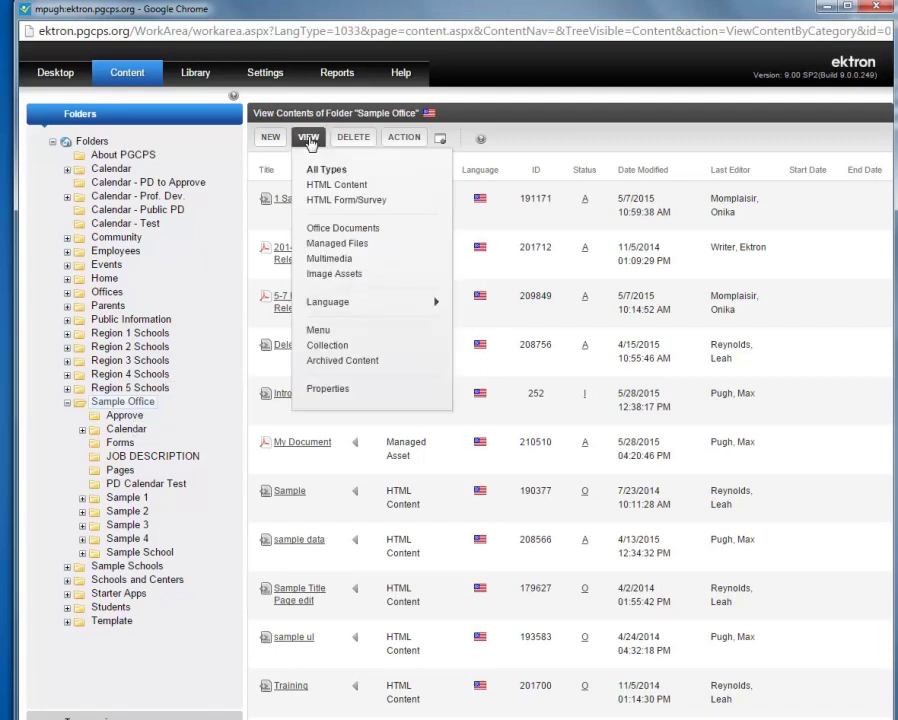
click(314, 330)
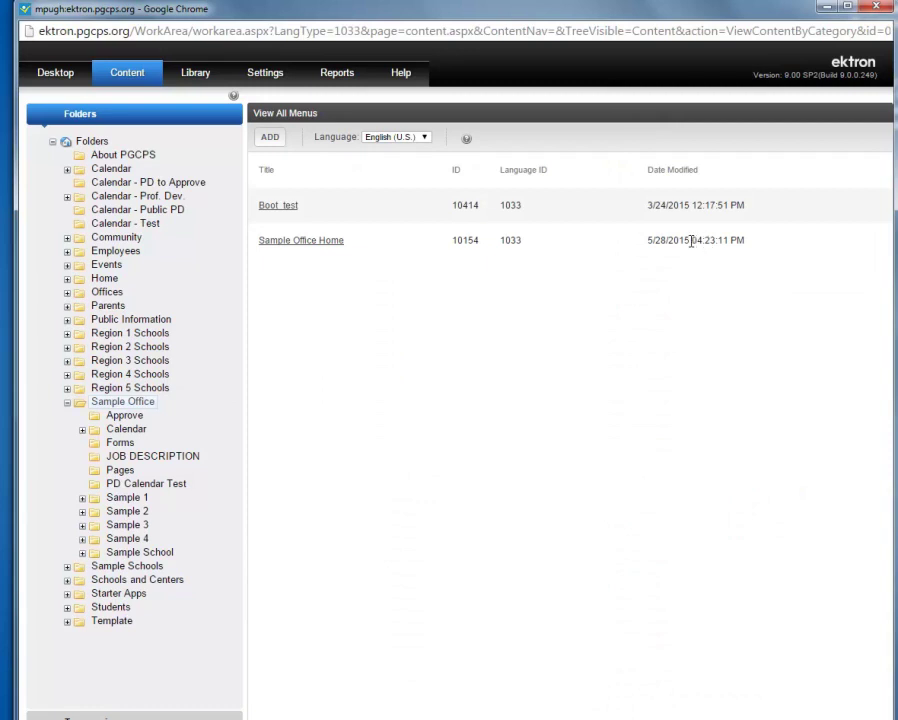
click(312, 242)
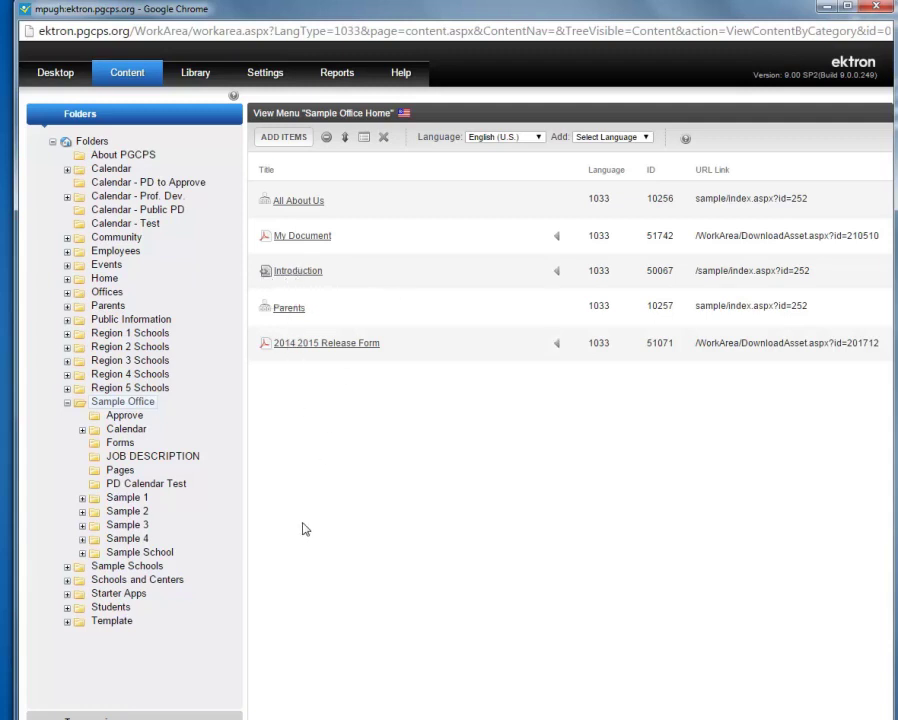
Add the content items Sample, sample data and Sample Title Page edit to the Sample Office Home menu.
click(287, 145)
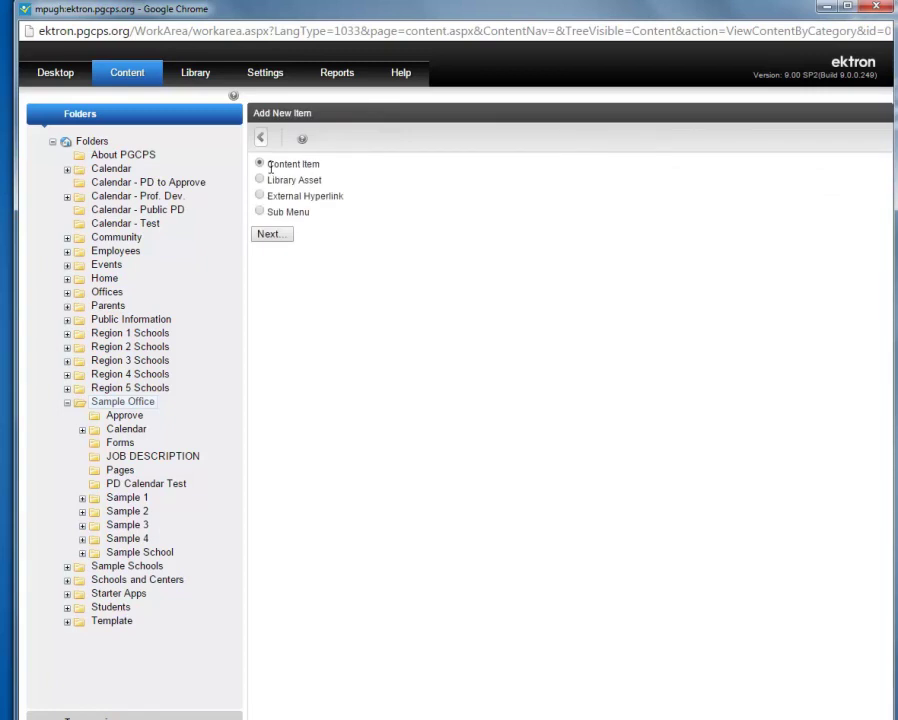
drag(268, 165, 322, 164)
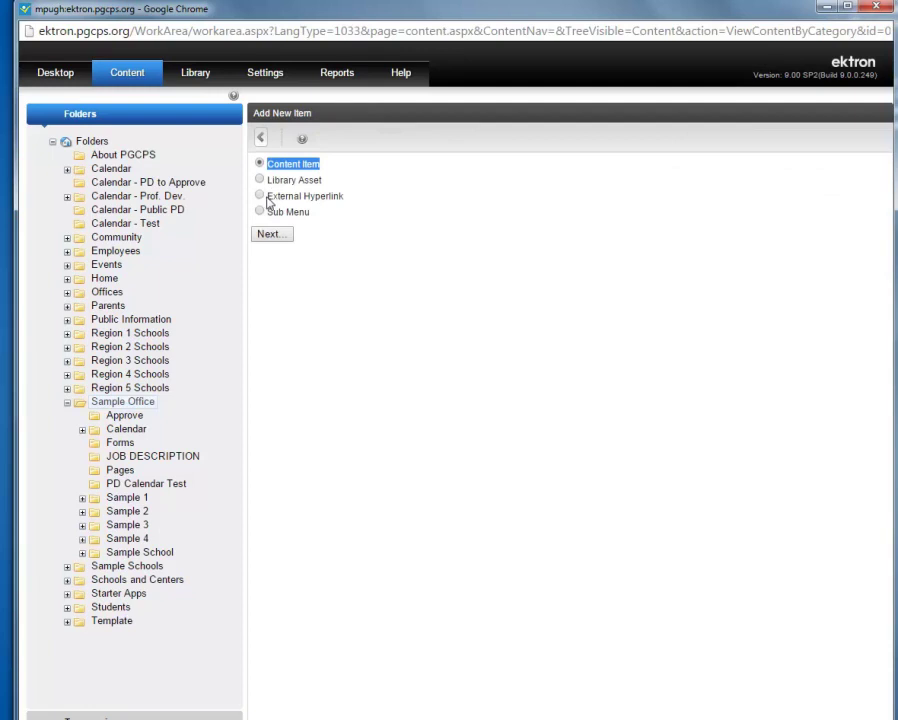
drag(268, 197, 351, 196)
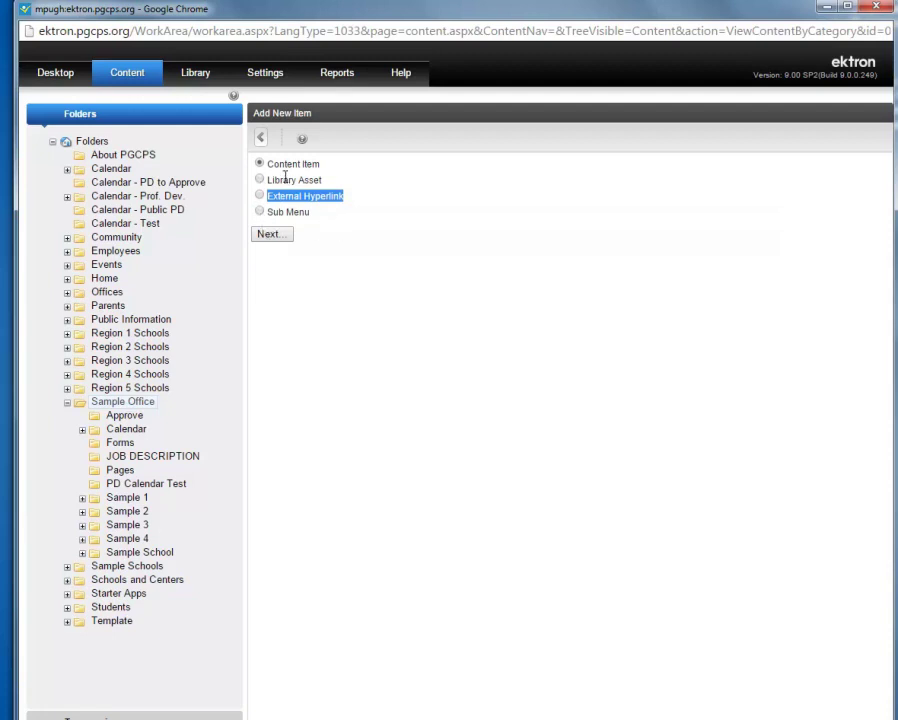
click(280, 235)
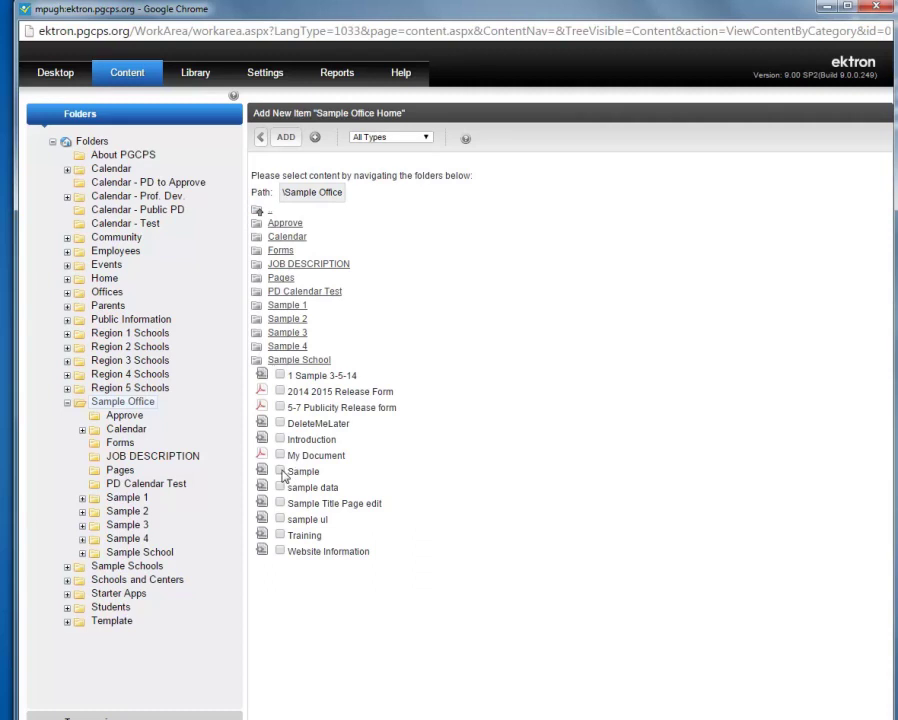
click(280, 487)
click(280, 503)
click(287, 139)
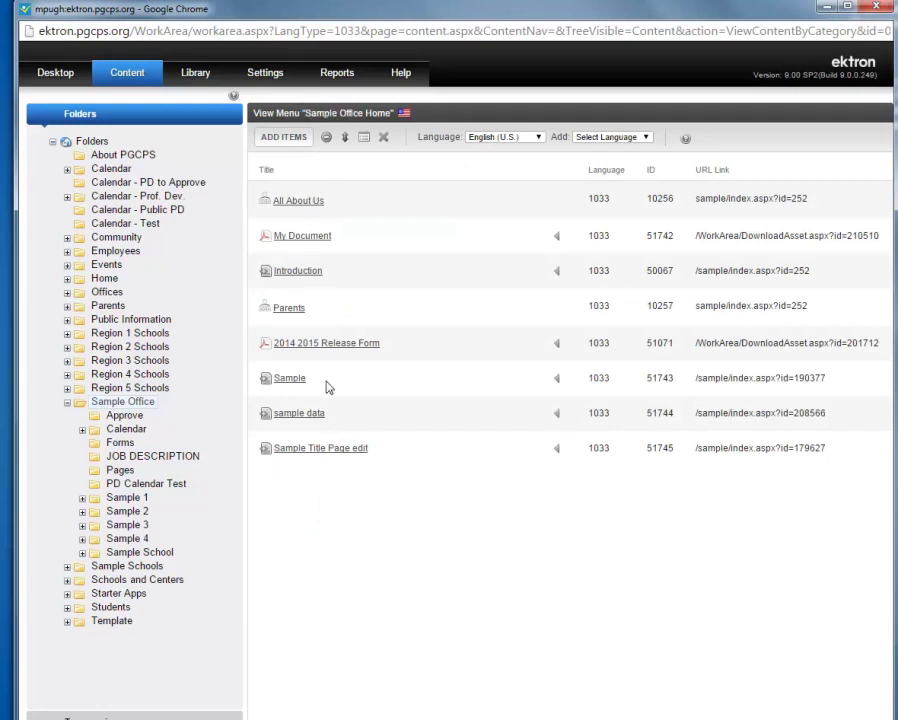
Remove the Sample and 2014 2015 Release Form items from the Sample Office Home menu and return to its item list.
click(326, 143)
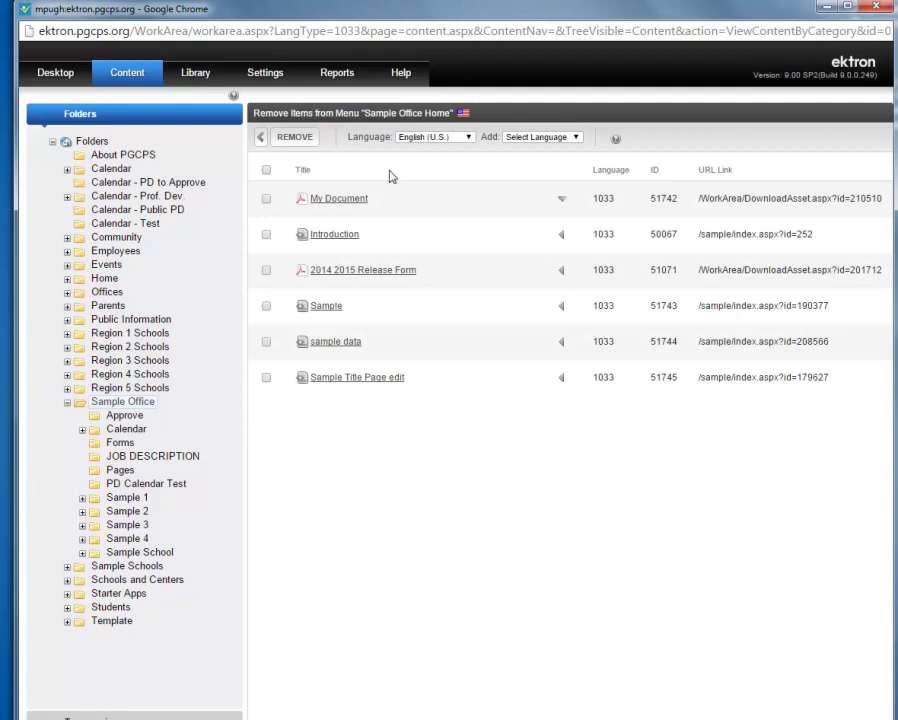
click(266, 306)
click(266, 271)
click(305, 145)
click(482, 138)
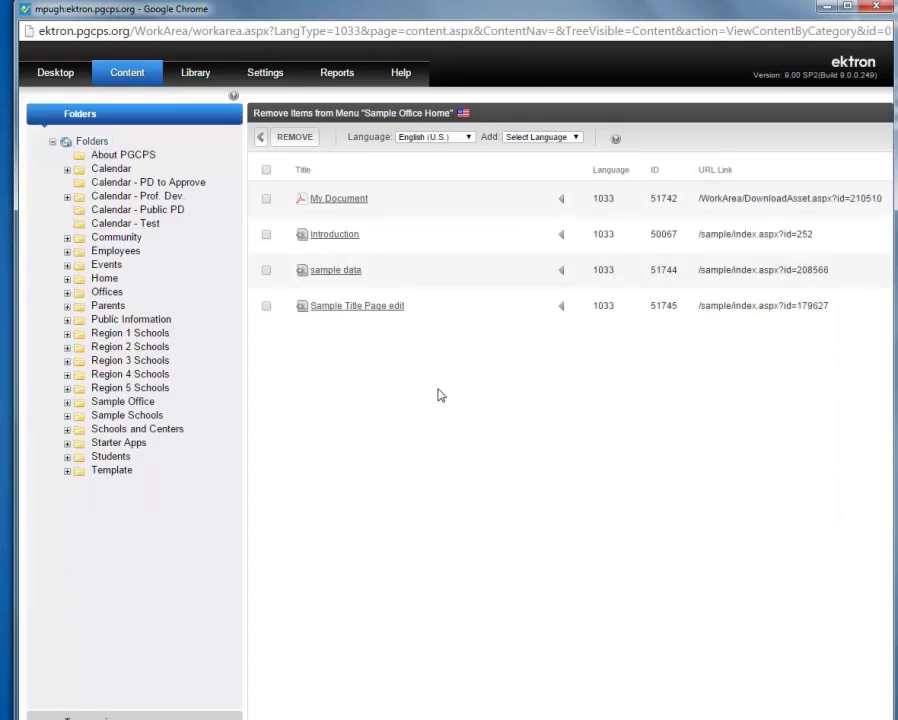
click(261, 139)
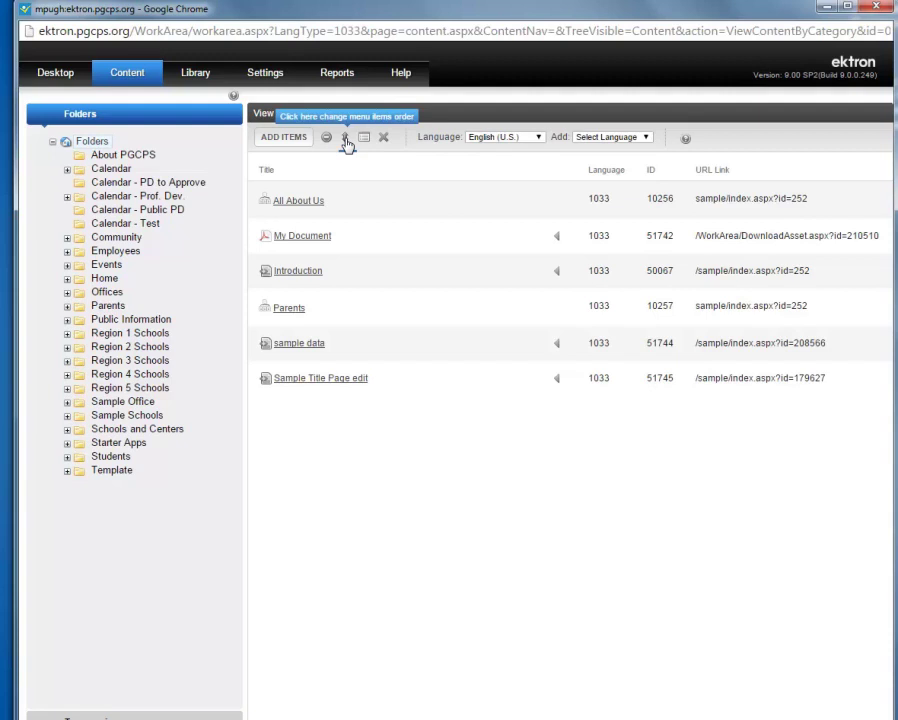
Reorder the Sample Office Home menu so Parents comes directly after All About Us, and save the order.
click(345, 139)
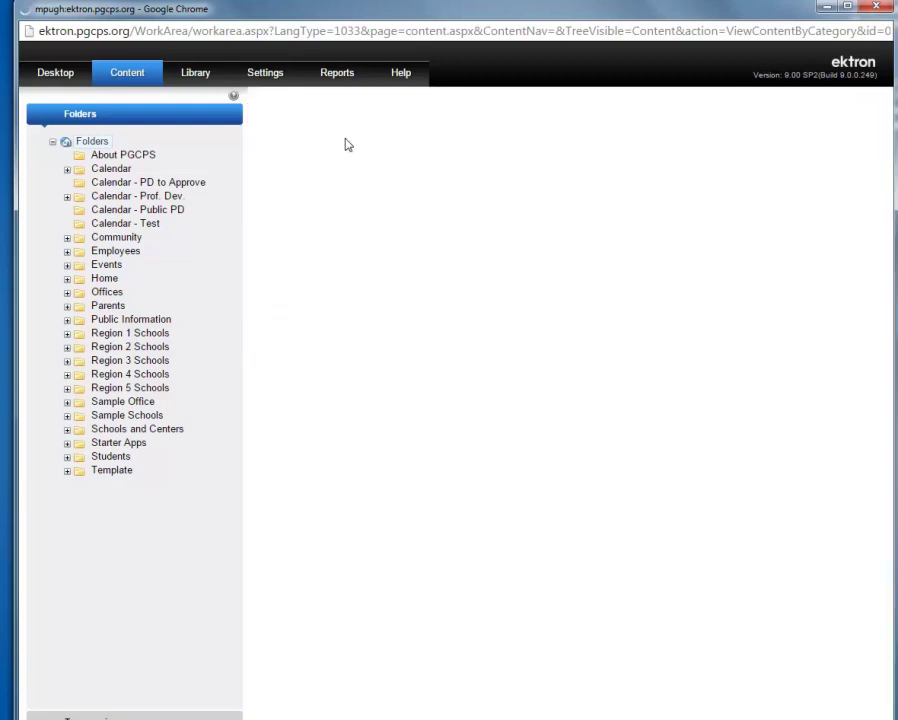
drag(302, 232, 291, 200)
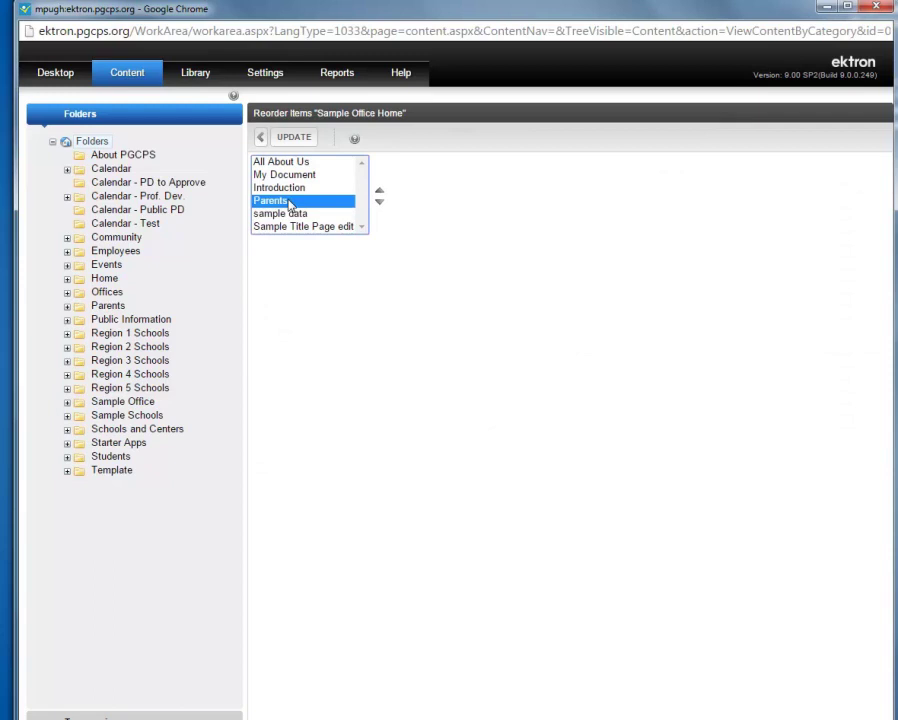
click(380, 192)
click(380, 192)
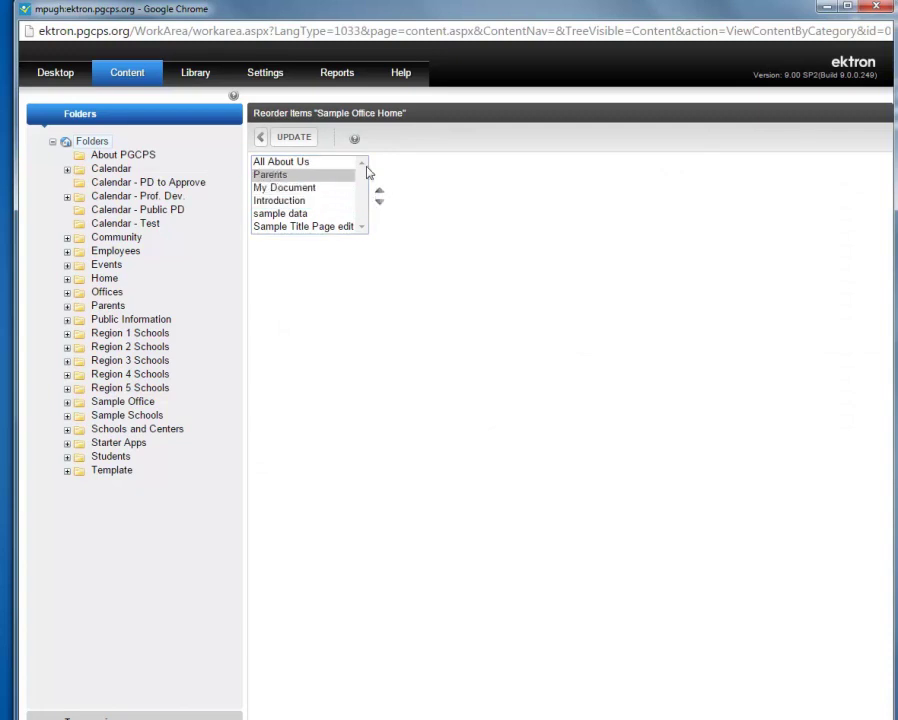
click(295, 140)
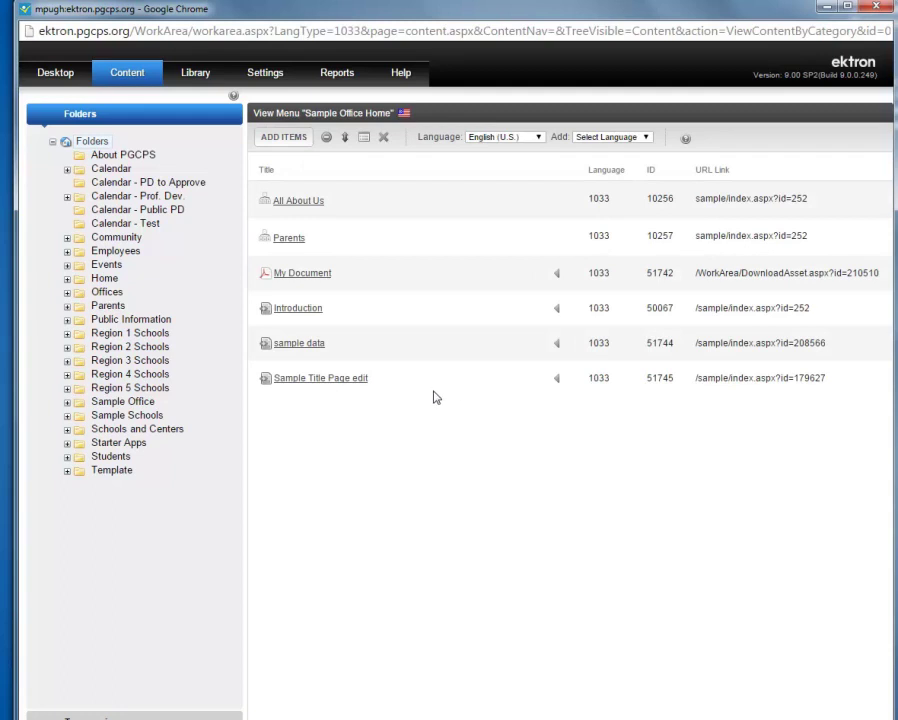
Start a new submenu in the Sample Office Home menu and title it "Parents Menu".
click(285, 141)
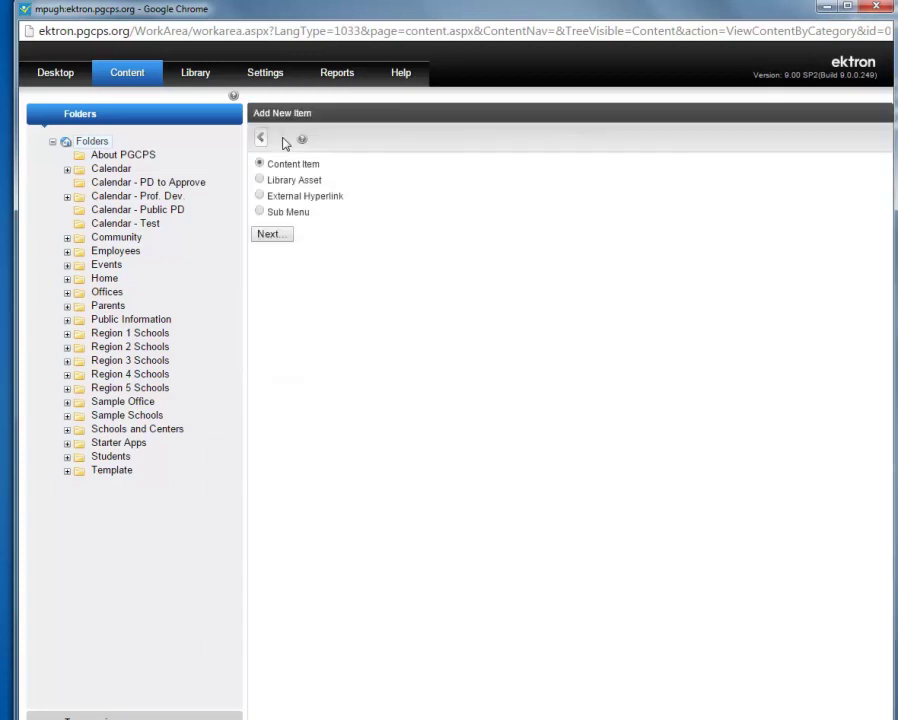
click(260, 213)
click(270, 234)
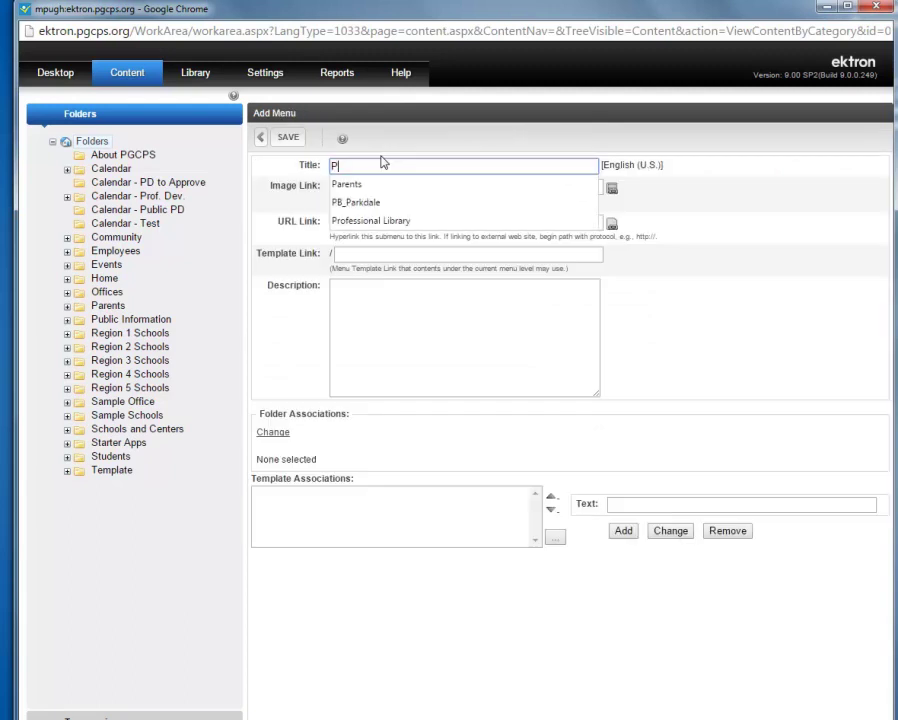
text(Parents Menu)
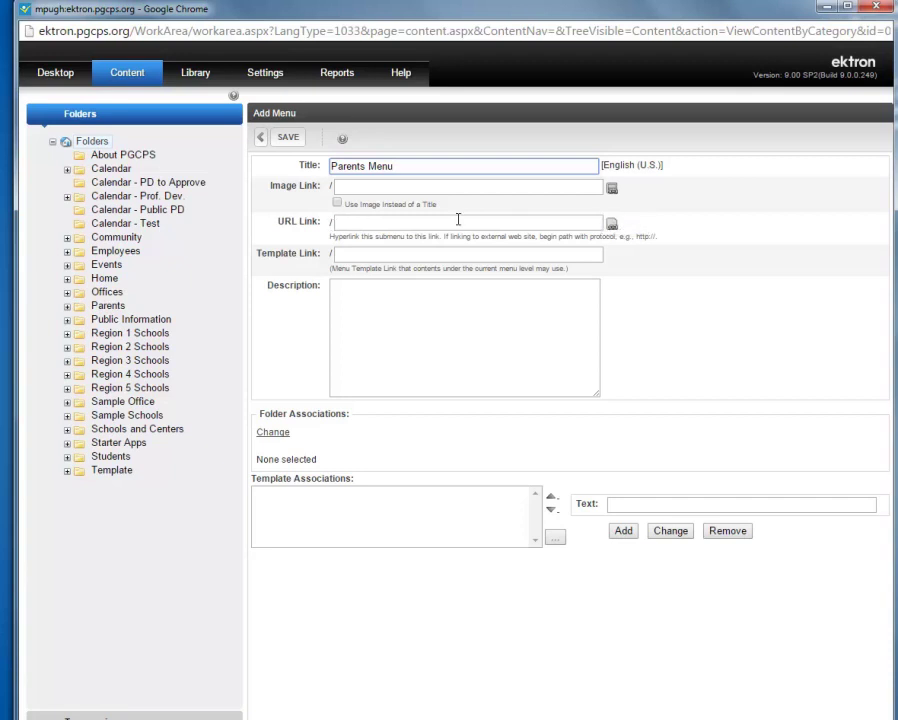
Link the submenu's URL to the Introduction content in Sample Schools\Sample School 1 and save the submenu.
click(610, 222)
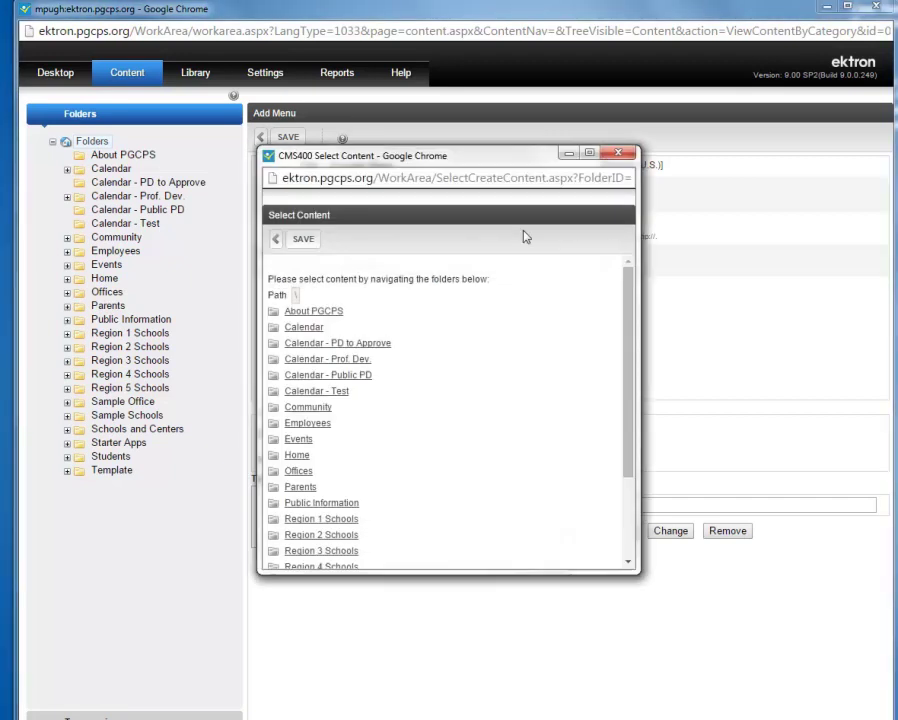
scroll(625, 520, down, 3)
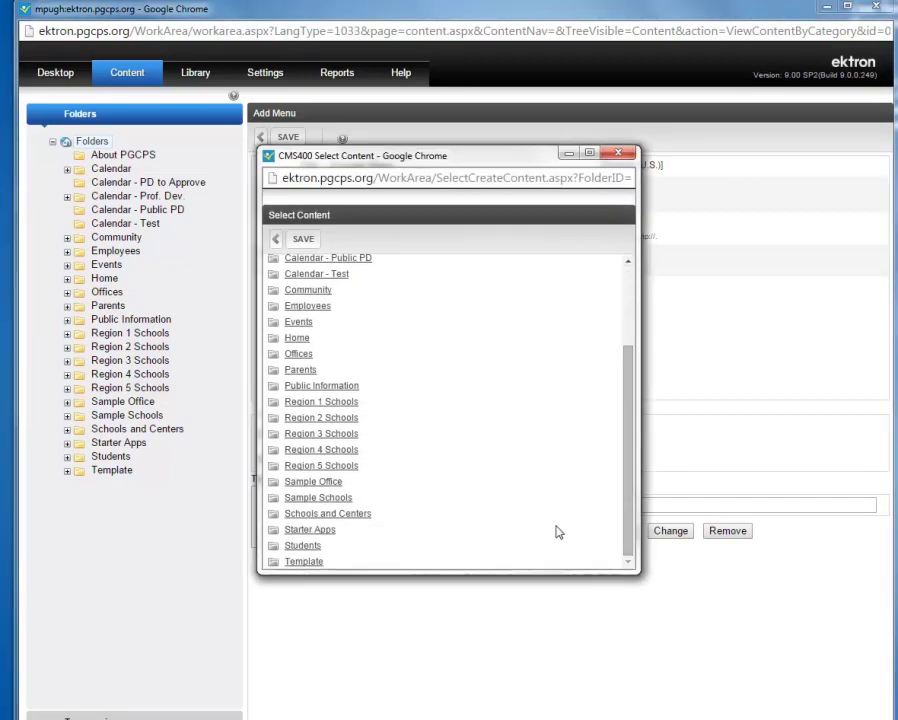
click(348, 499)
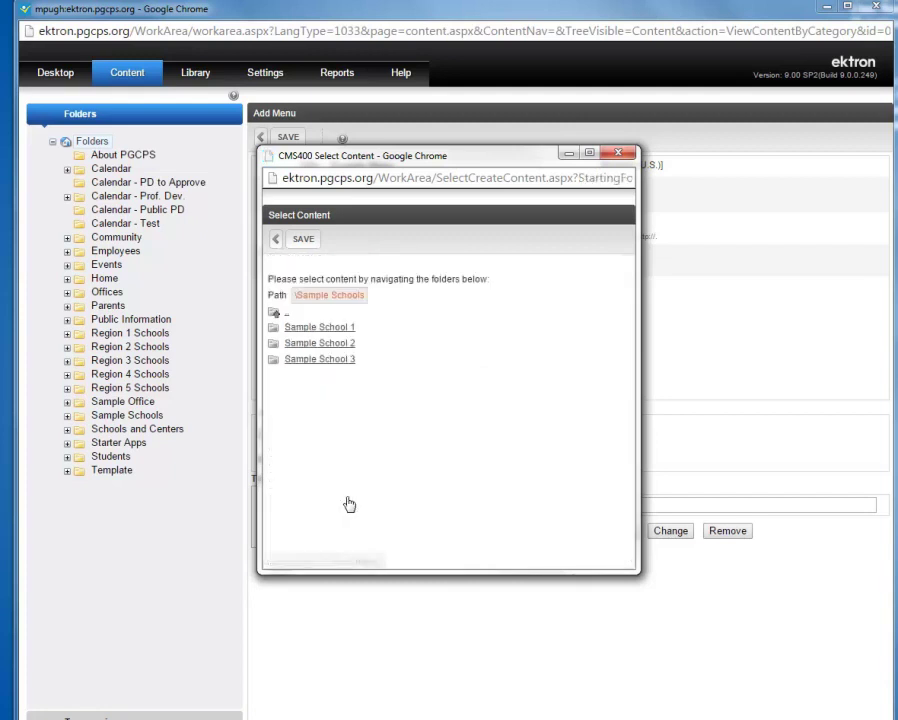
click(324, 329)
click(302, 410)
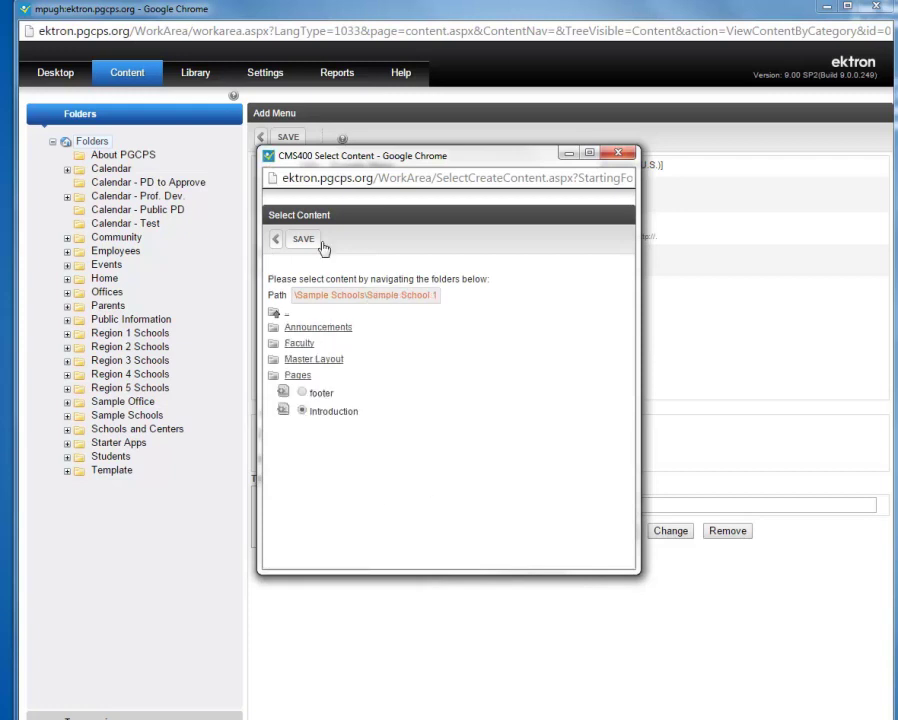
click(304, 240)
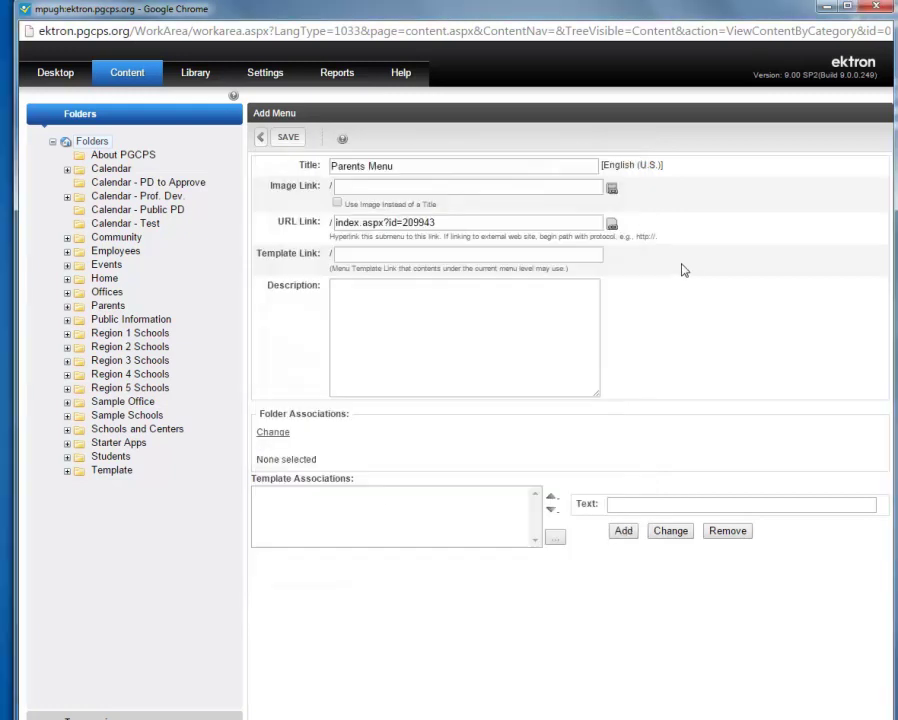
click(287, 139)
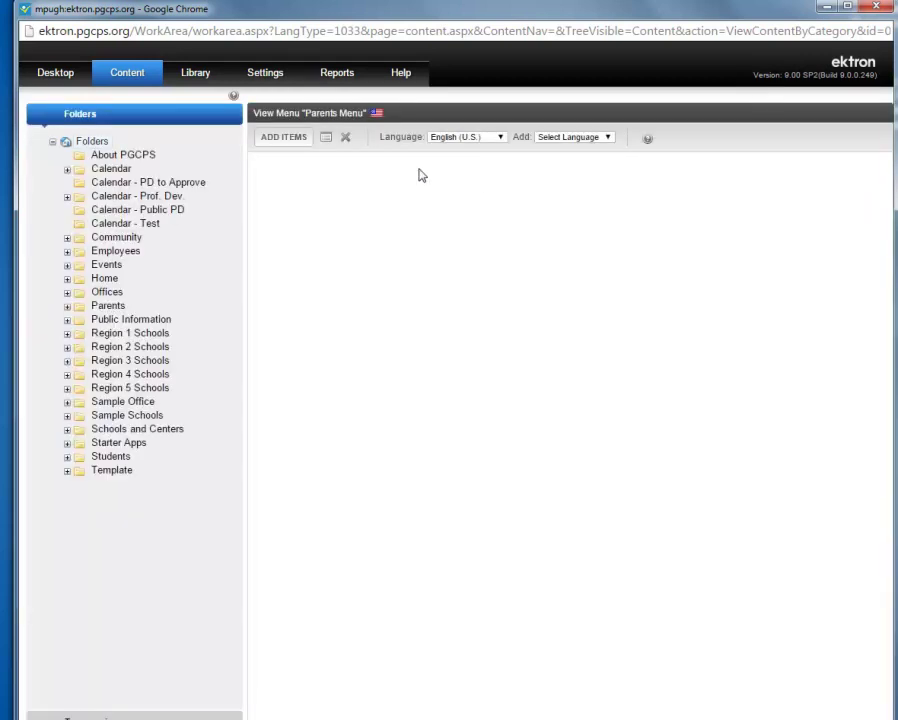
Add the content items 1 Sample 3-5-14, 2014 2015 Release Form and 5-7 Publicity Release form to Parents Menu.
drag(364, 113, 307, 114)
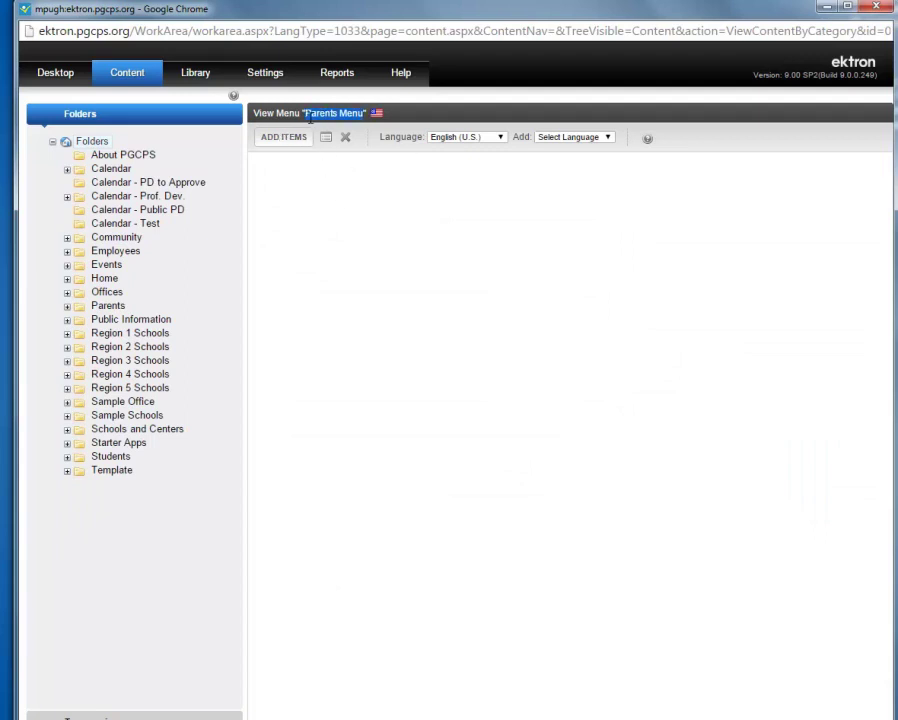
click(290, 139)
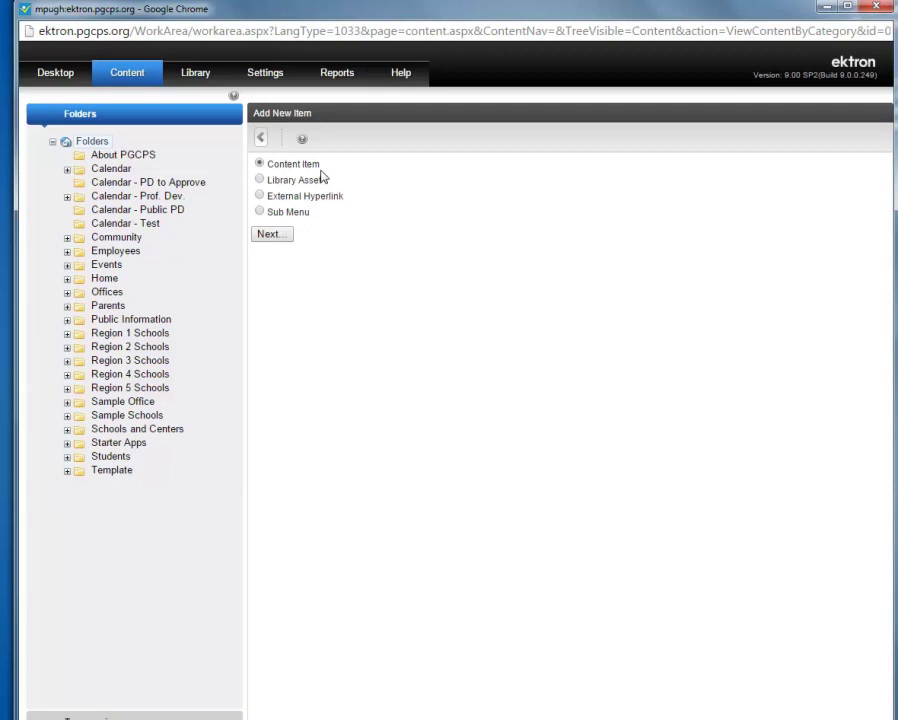
click(272, 234)
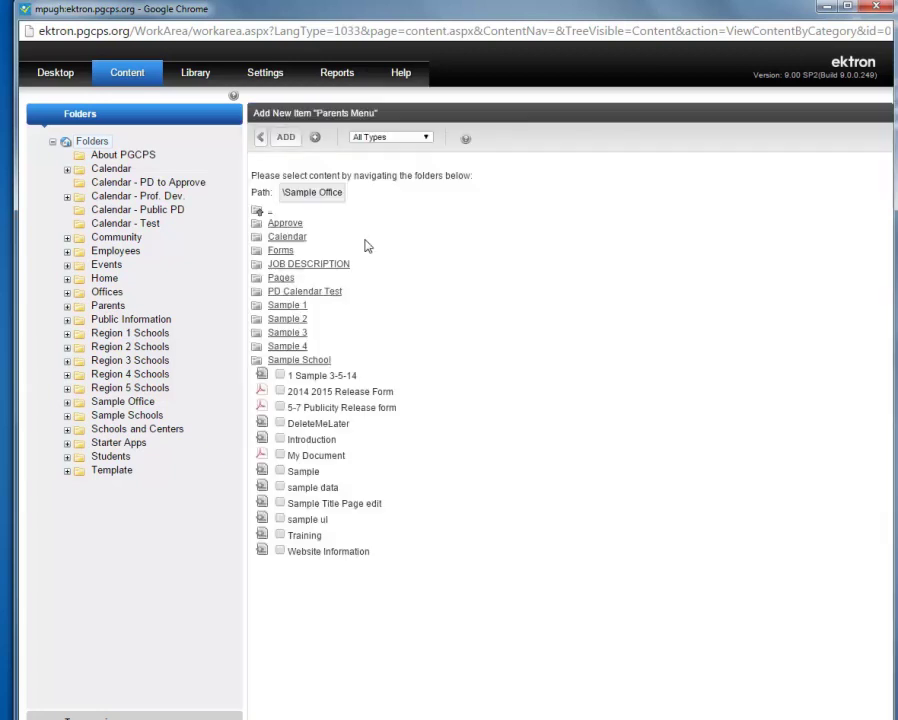
click(280, 375)
click(280, 391)
click(280, 406)
click(288, 146)
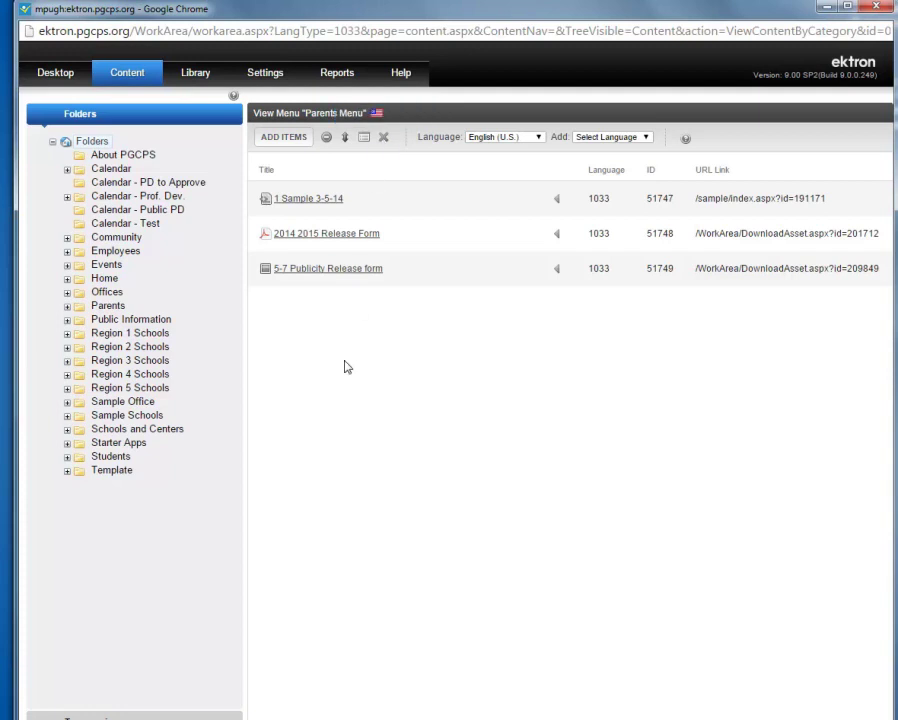
Return to the Sample Office folder's menus and reopen the Sample Office Home menu.
click(153, 418)
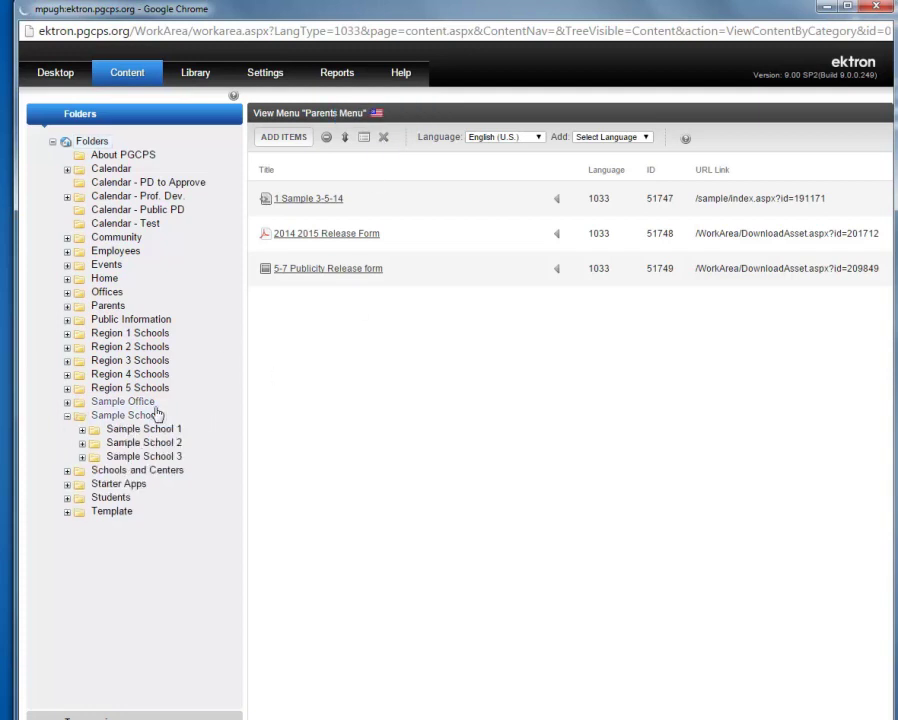
click(136, 402)
mouse_move(308, 136)
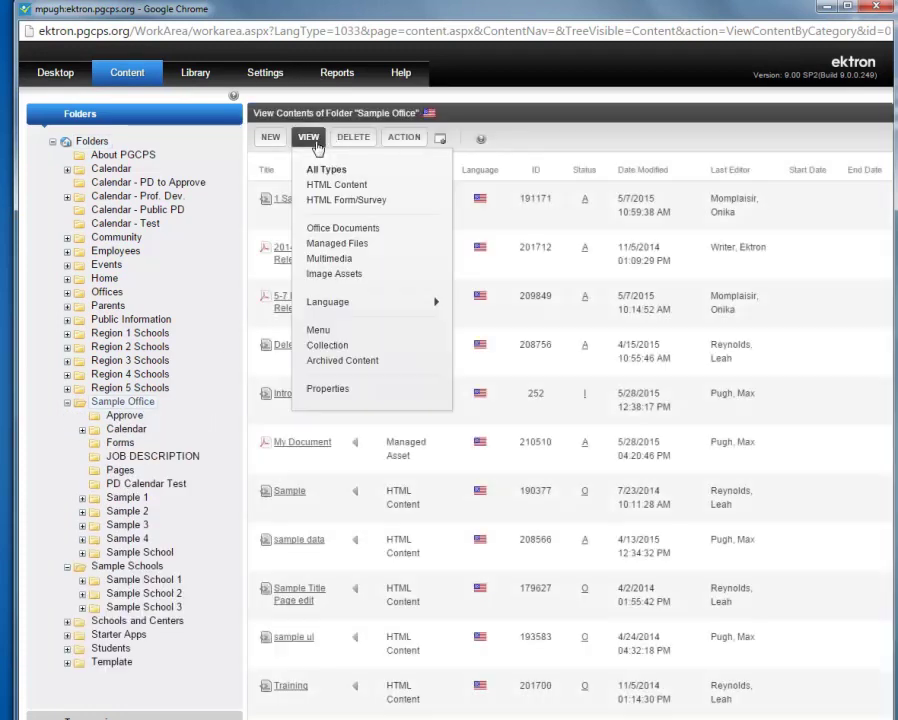
click(325, 340)
click(308, 242)
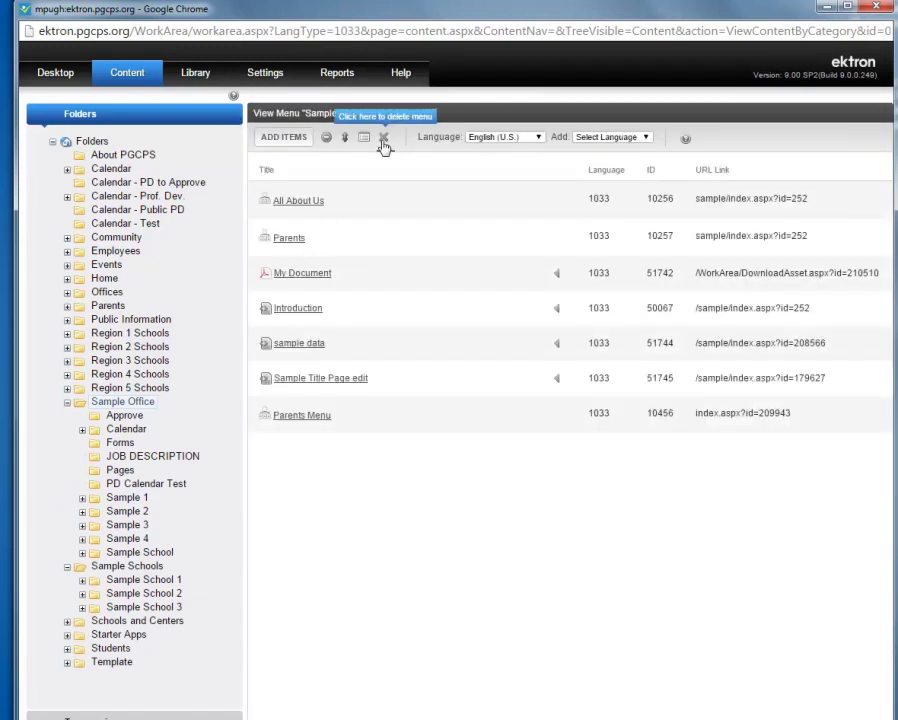